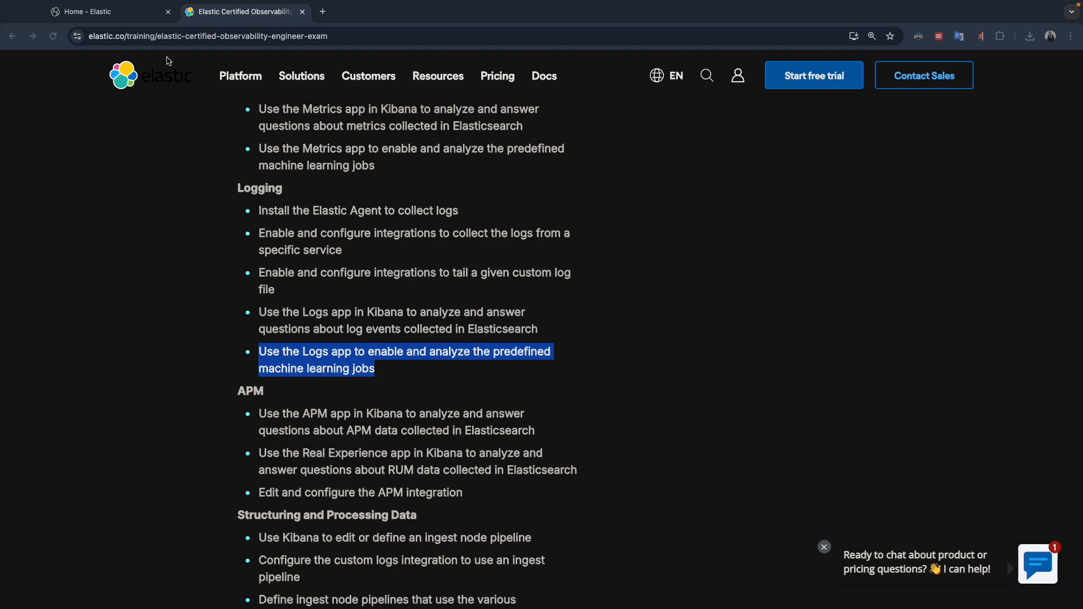
Switch to Kibana and check the license status under License Management in Stack Management
left_click(135, 19)
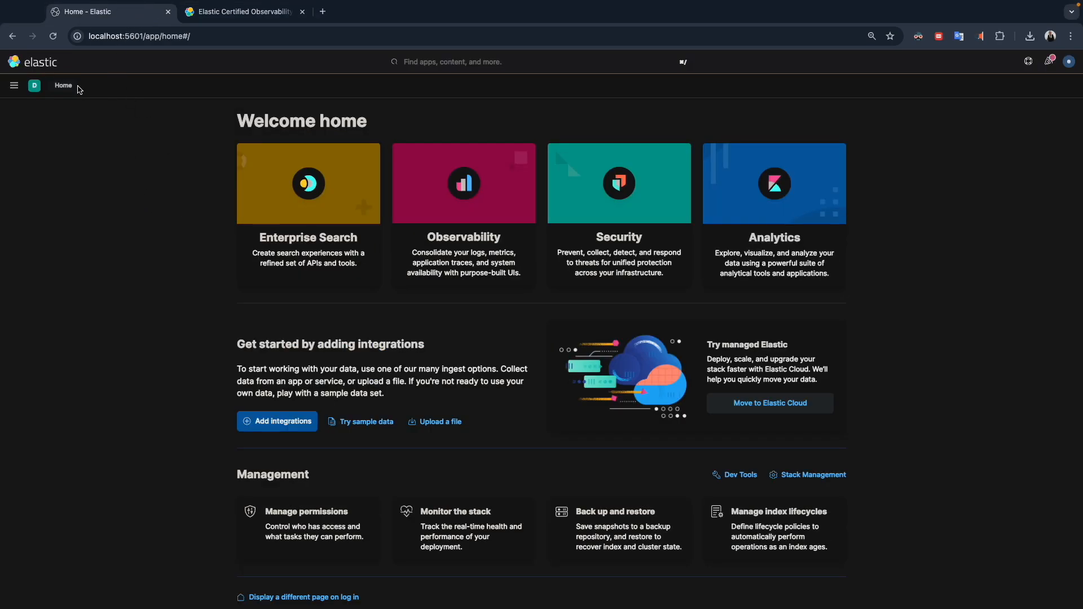
left_click(14, 85)
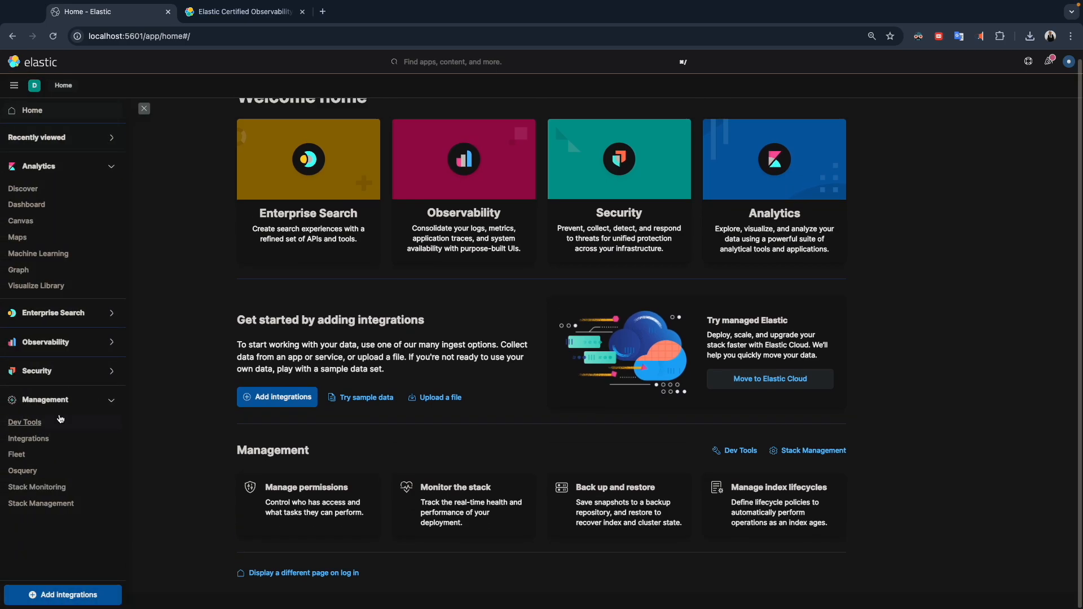
left_click(48, 504)
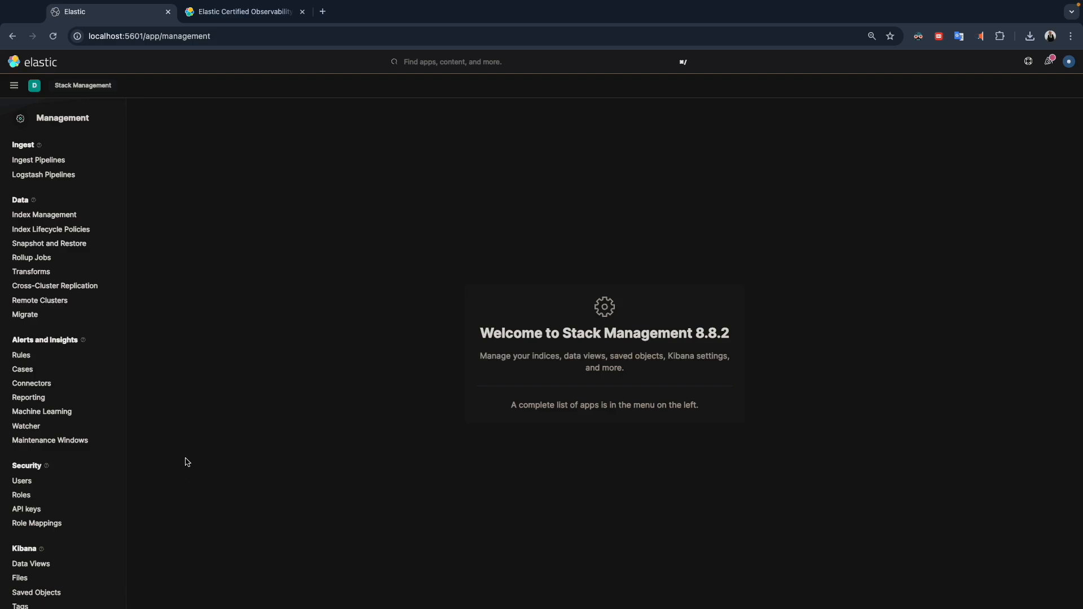
scroll(94, 477, "down", 2)
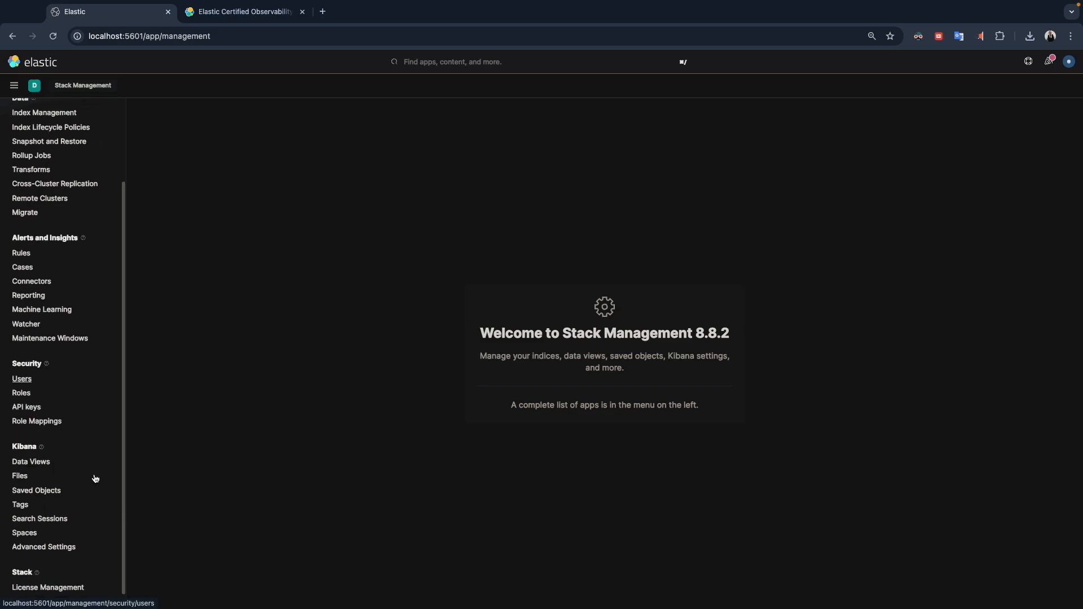
left_click(56, 573)
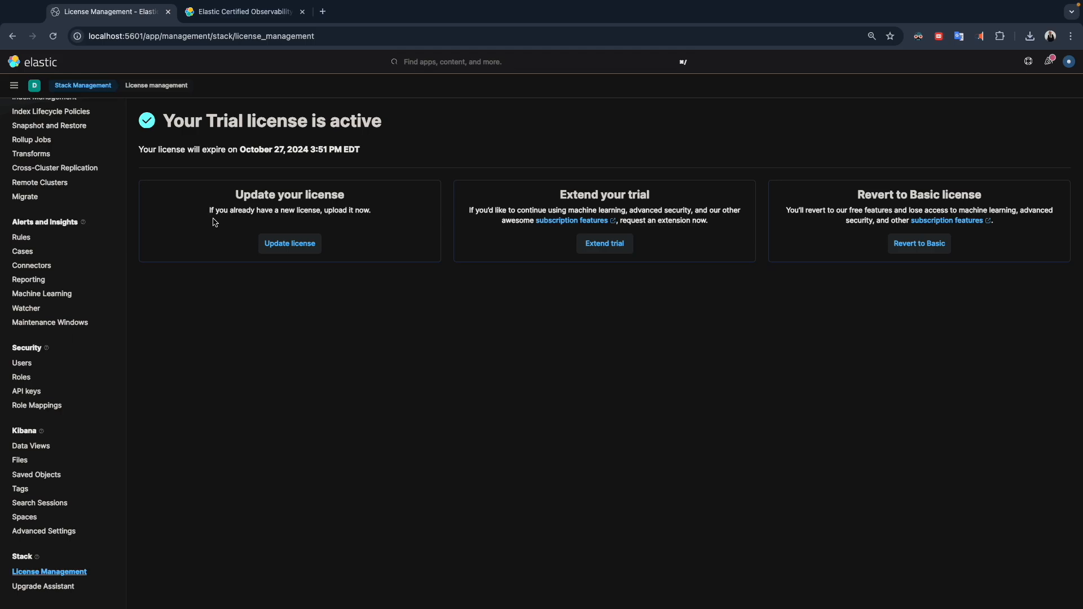
Review the log events and hosts on the Observability overview page
left_click(22, 88)
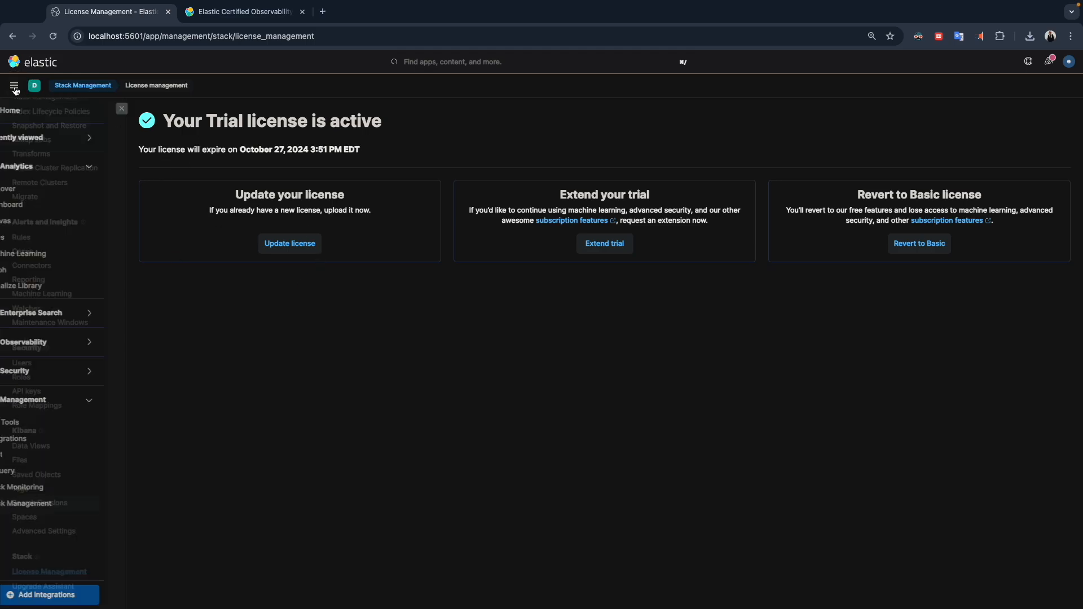
left_click(43, 346)
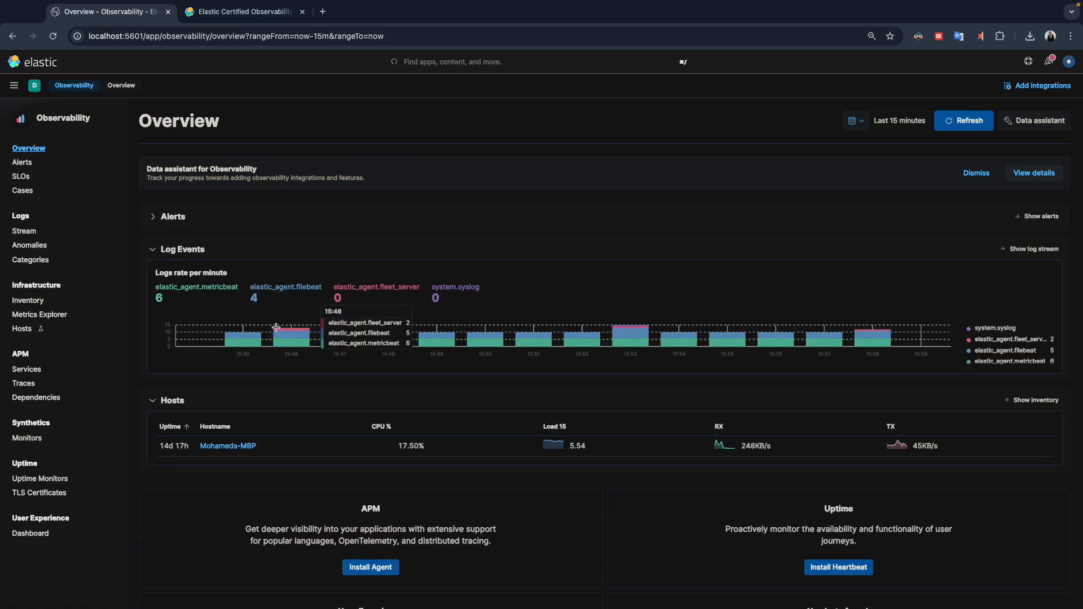
scroll(508, 341, "down", 2)
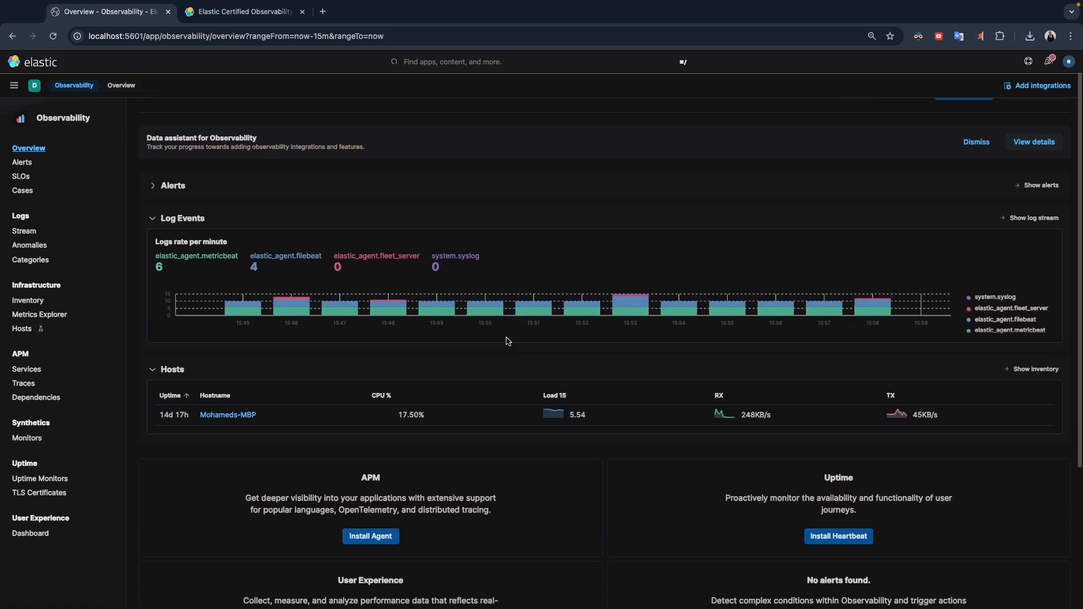
scroll(508, 341, "up", 2)
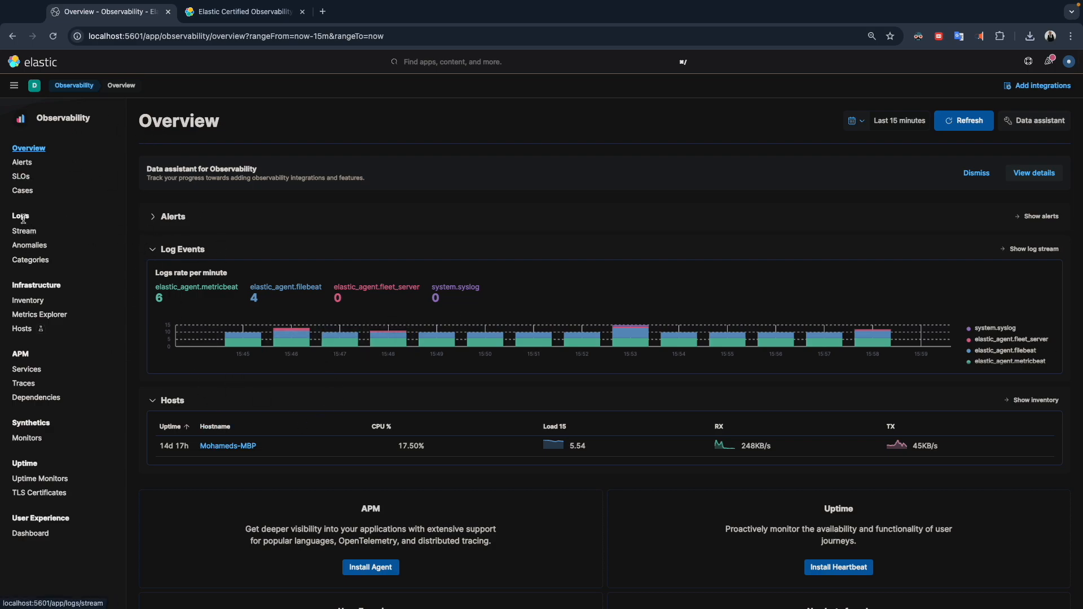
Examine the machine learning anomaly detection jobs offered for the infrastructure inventory
left_click(32, 246)
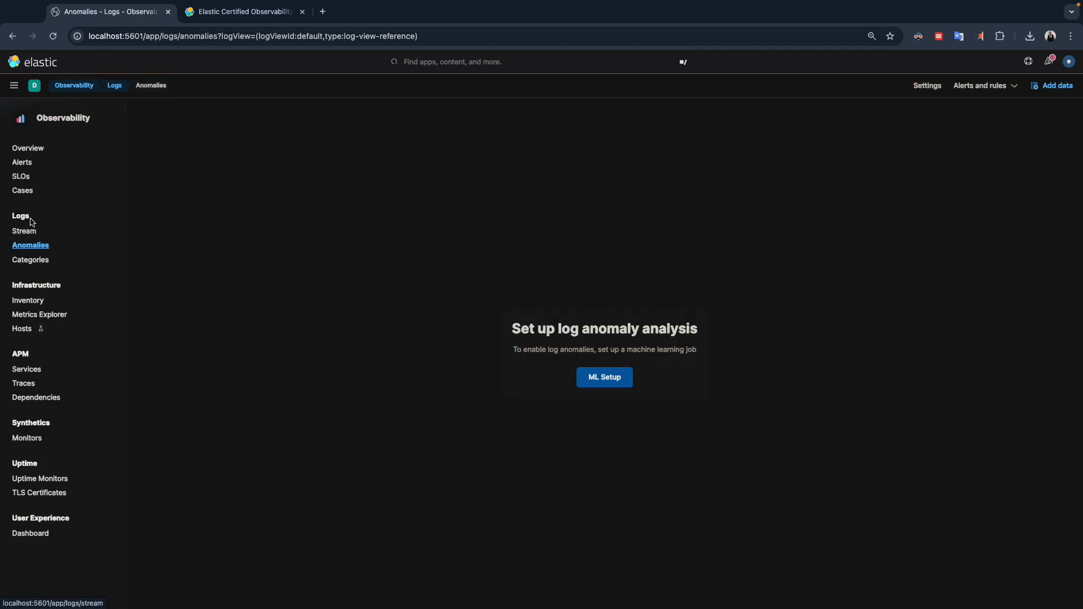
left_click(26, 302)
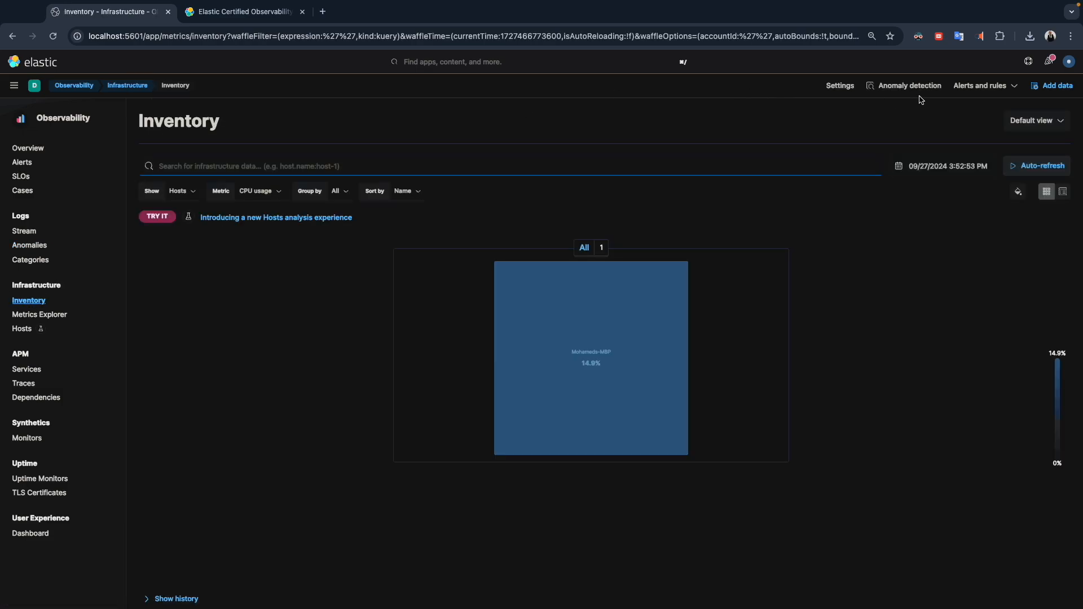
left_click(914, 94)
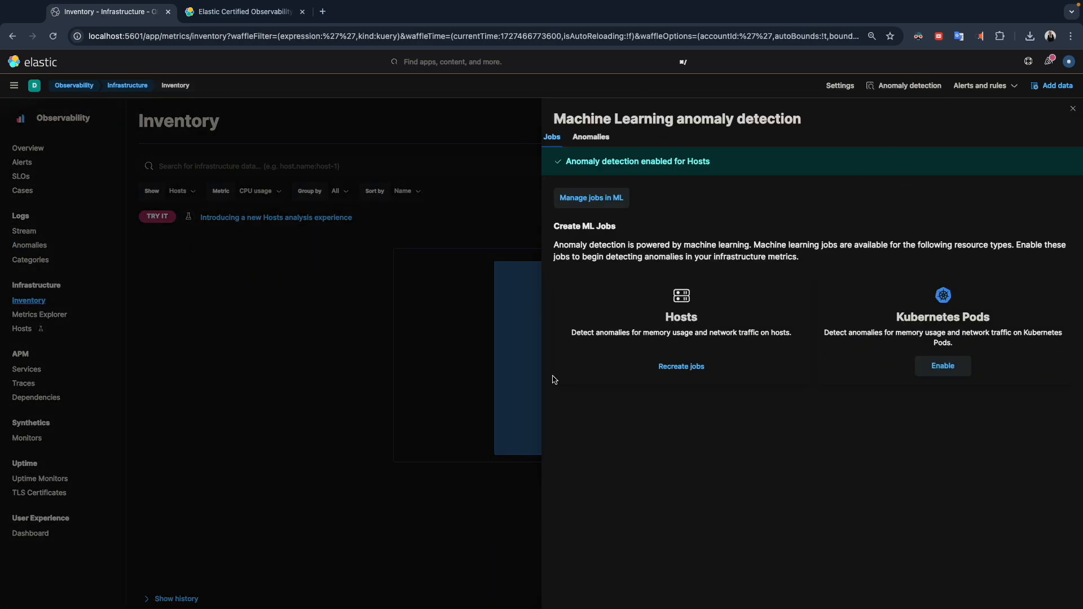
left_click(433, 371)
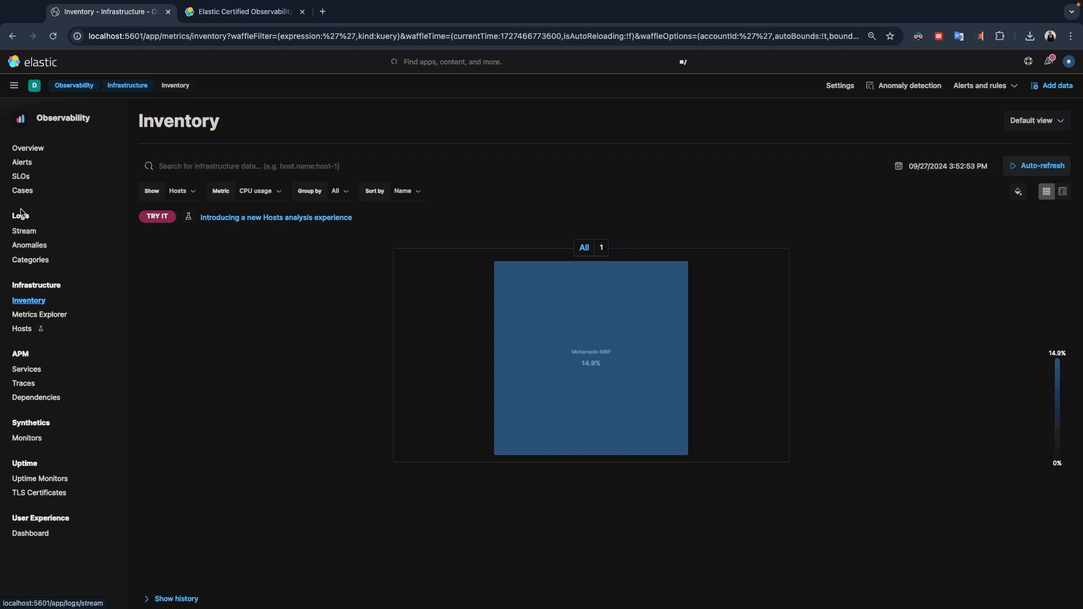
Open the Log rate anomaly detection setup for the Observability logs
left_click(27, 246)
left_click(25, 231)
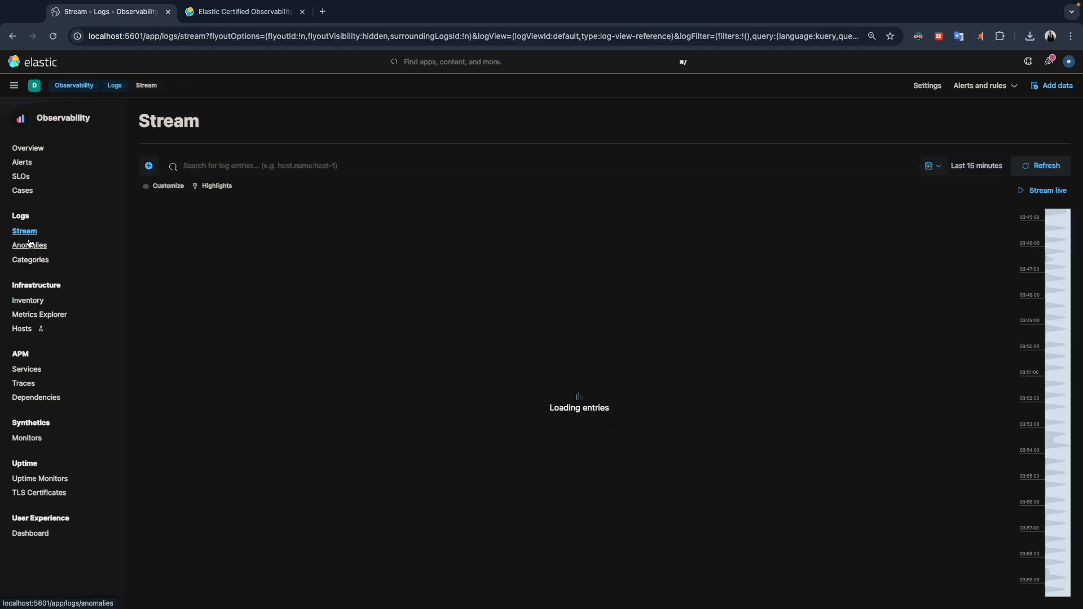
left_click(33, 244)
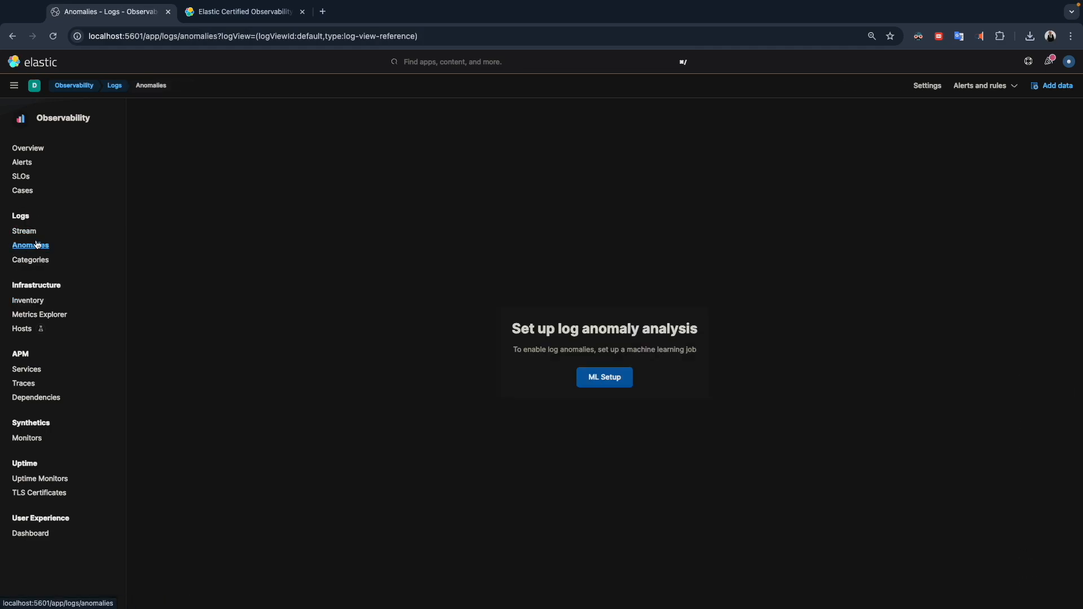
left_click(592, 381)
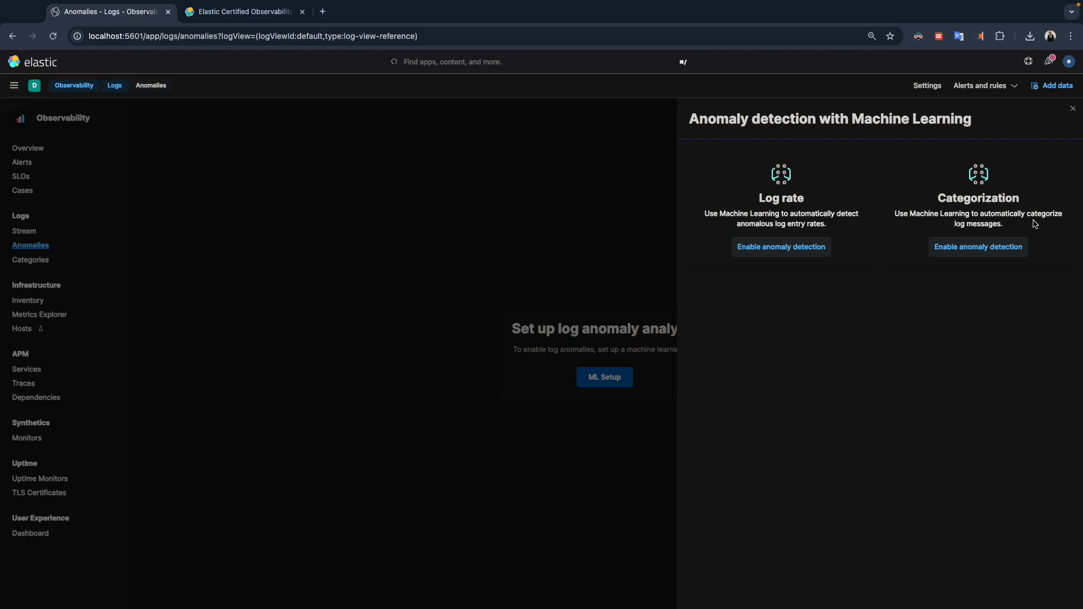
left_click(793, 251)
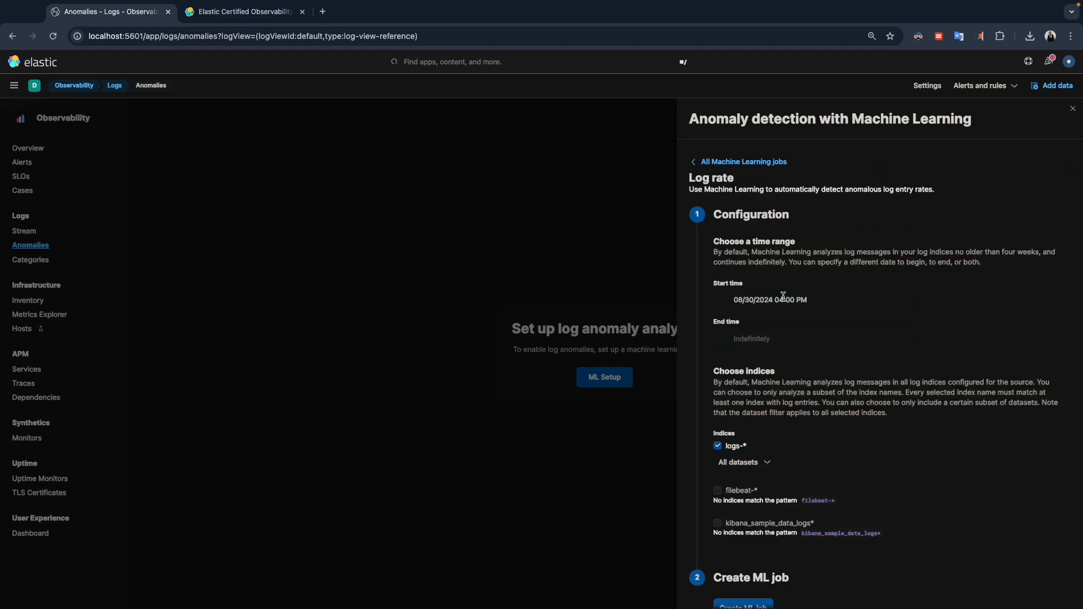
left_click(786, 339)
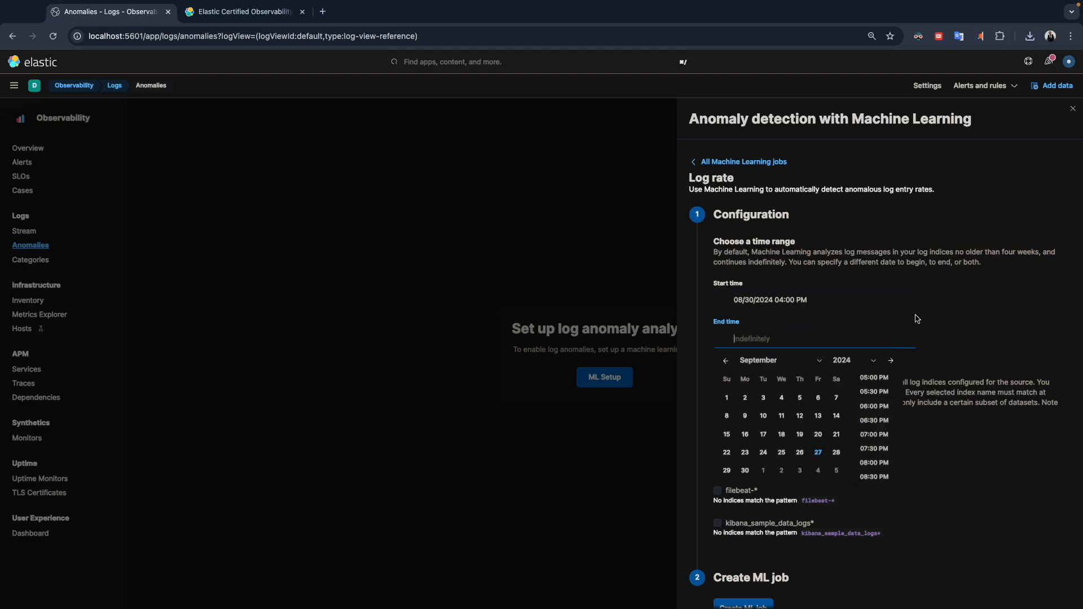
left_click(865, 280)
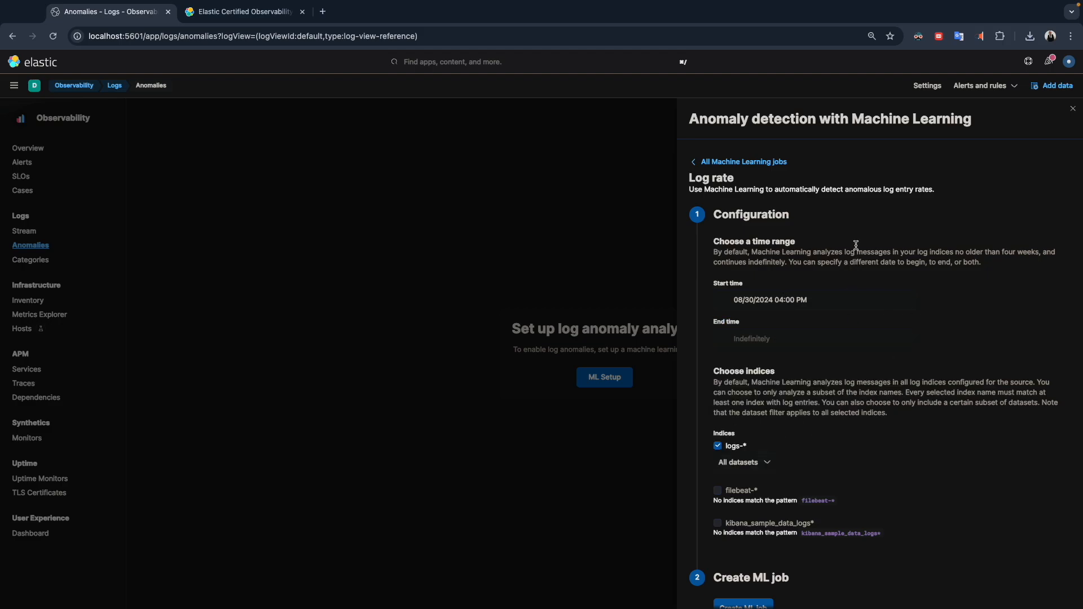
left_click(700, 161)
left_click(764, 244)
left_click(716, 164)
left_click(752, 244)
Create the log rate ML job for all datasets of the logs-* indices, starting 08/30/2024 04:00 PM with no end time, and view its results
scroll(777, 356, "down", 1)
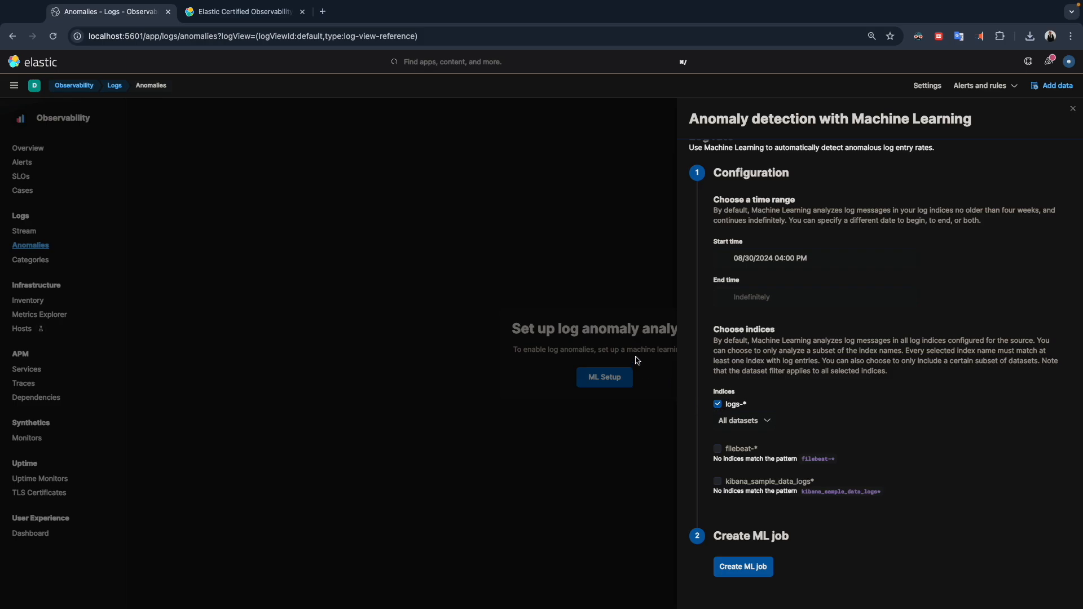
left_click(717, 403)
left_click(740, 570)
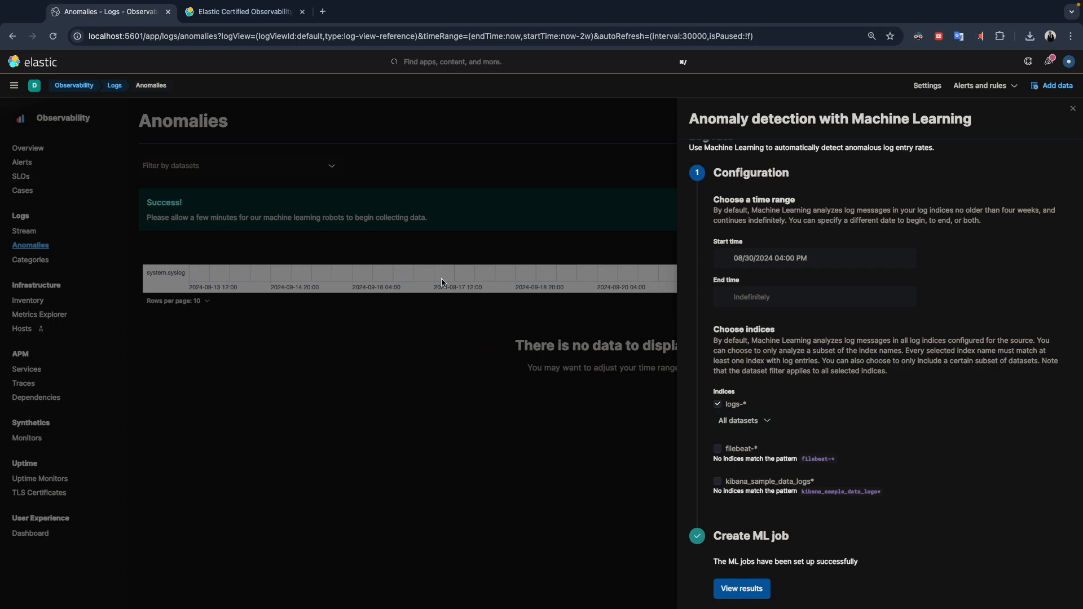
left_click(742, 589)
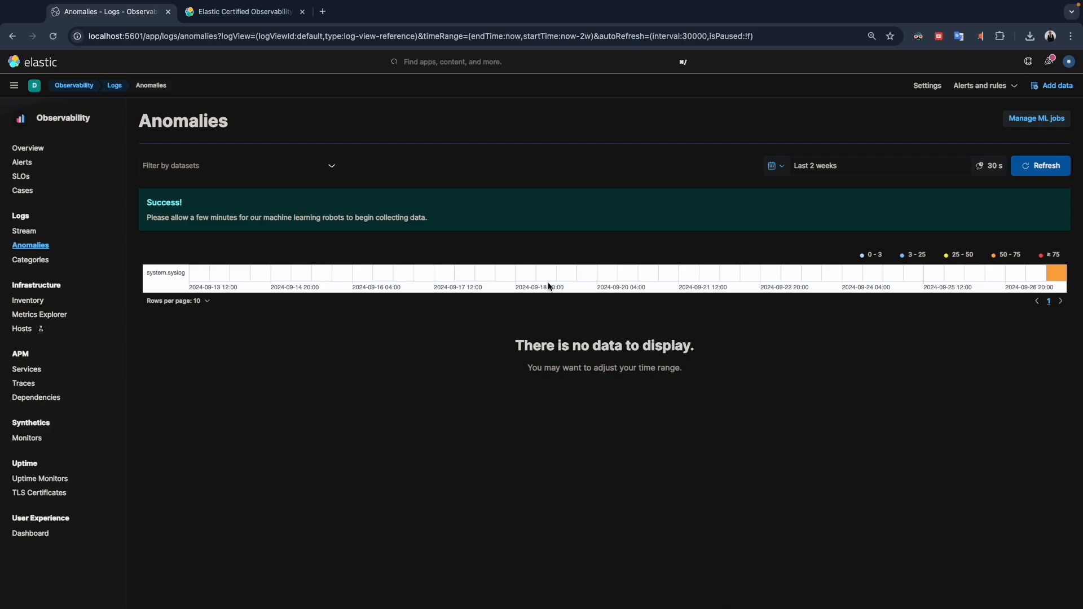
Expand the system.syslog log rate anomaly and view it in Machine Learning from the USER_PROCESS: 17367 ttys006 log entry
left_click(30, 245)
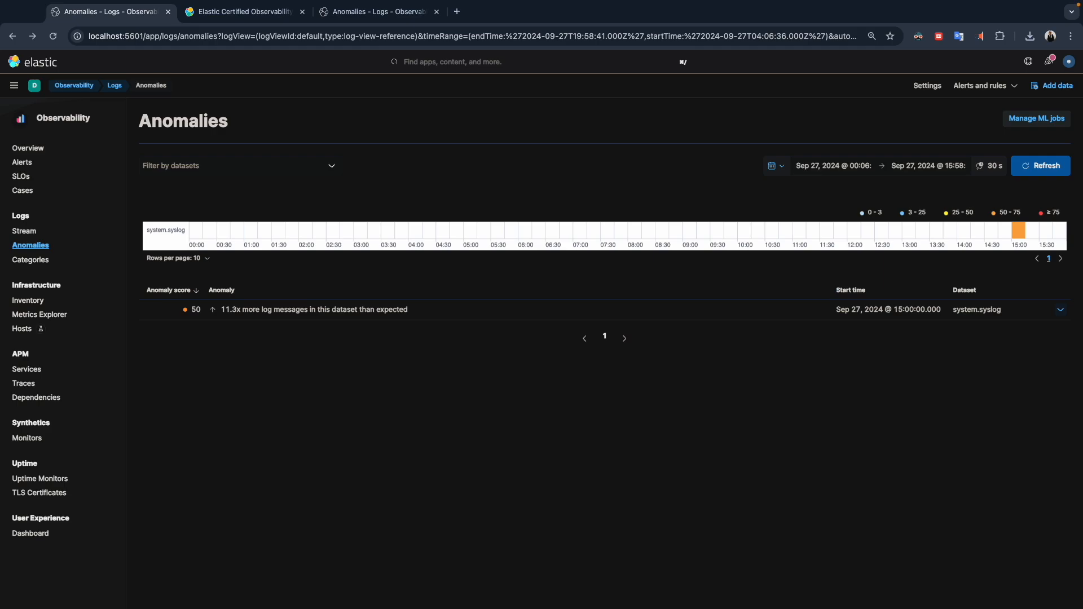
left_click(1061, 311)
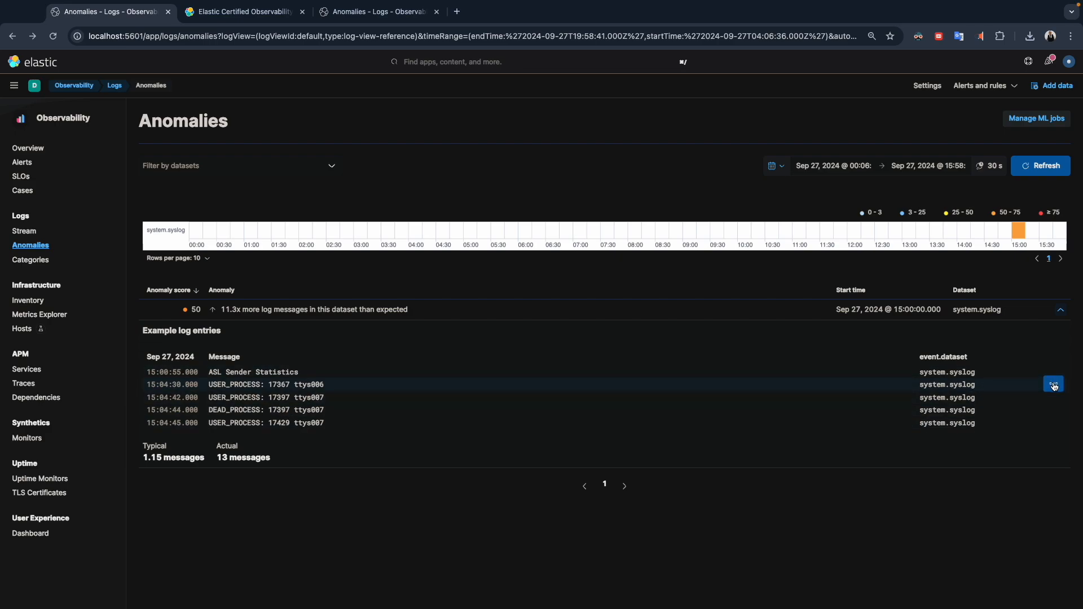
left_click(1055, 386)
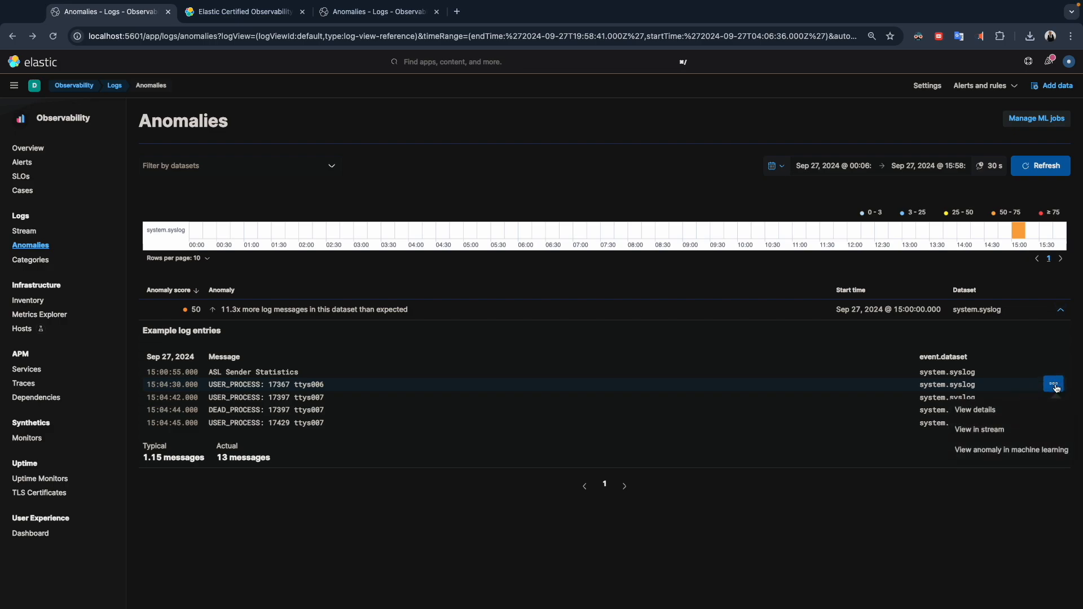
left_click(989, 456)
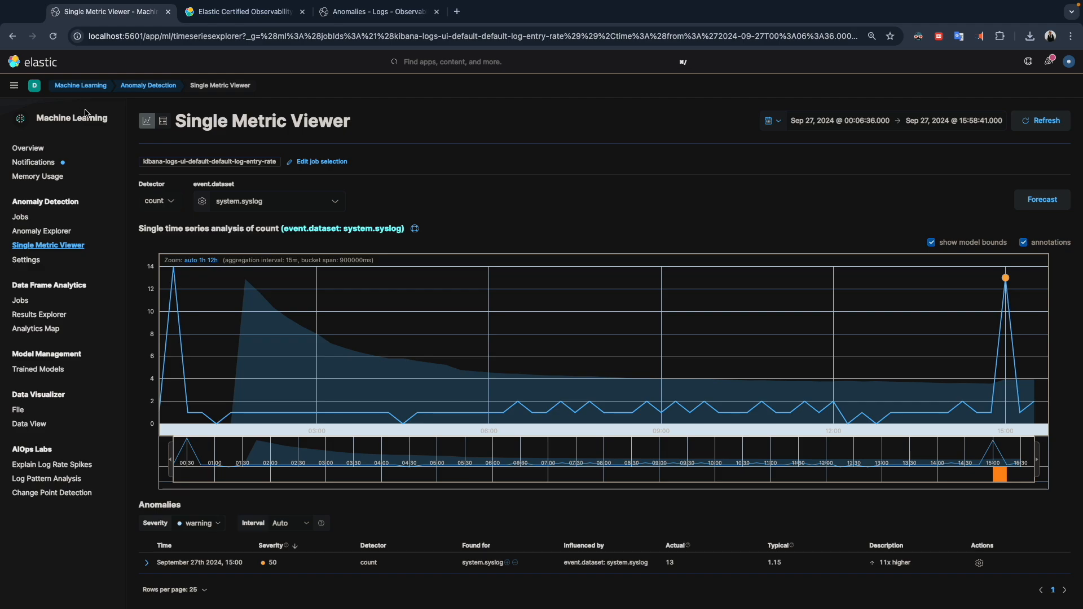
Open the logs-ui group's anomaly detection jobs from the Machine Learning overview and examine the log entry rate job's settings
left_click(14, 86)
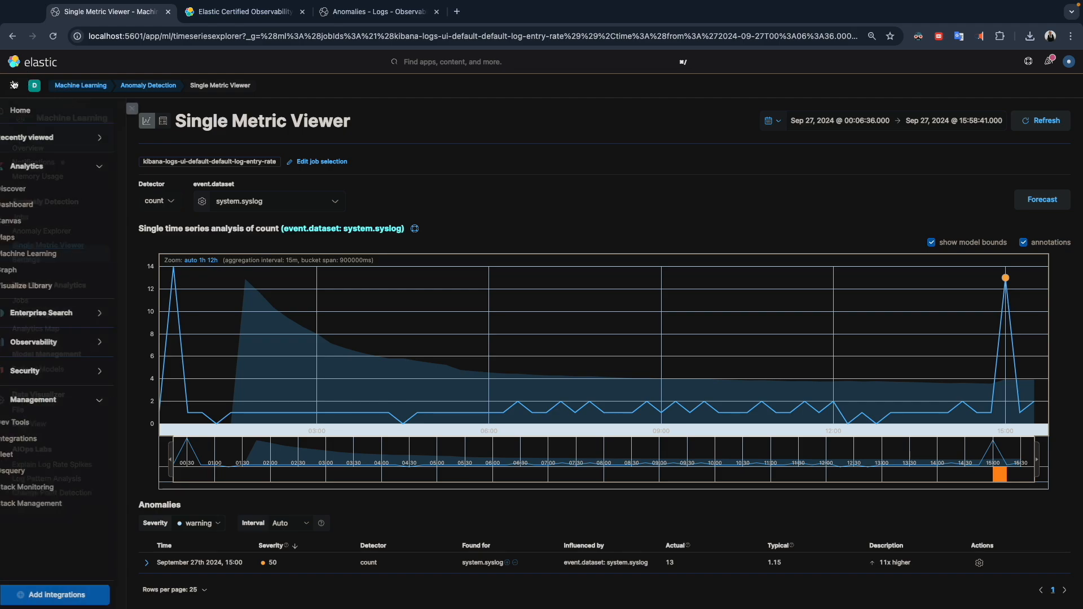
left_click(45, 255)
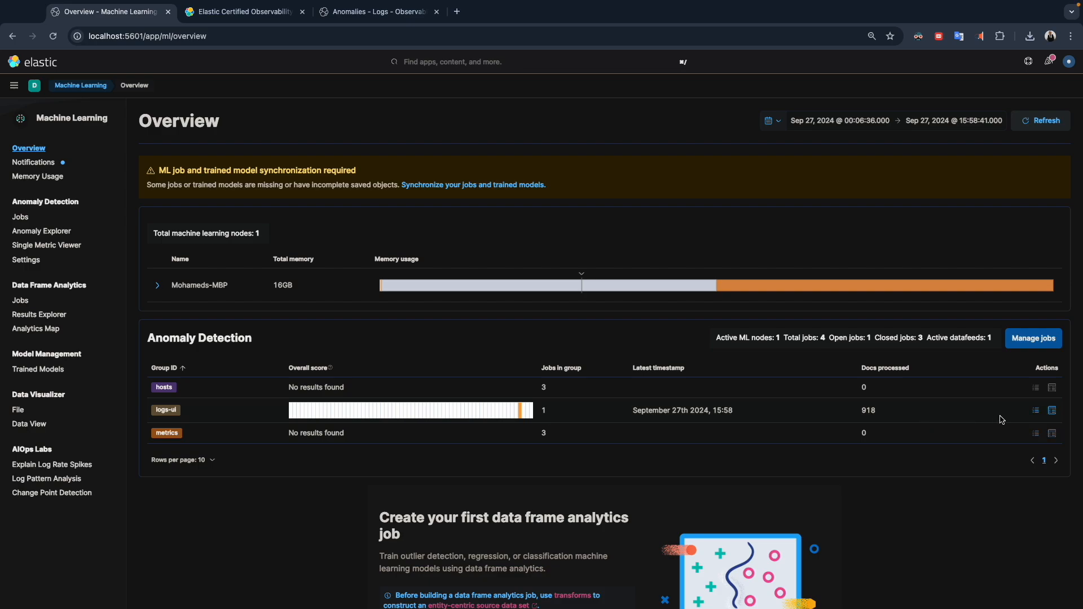
left_click(1036, 411)
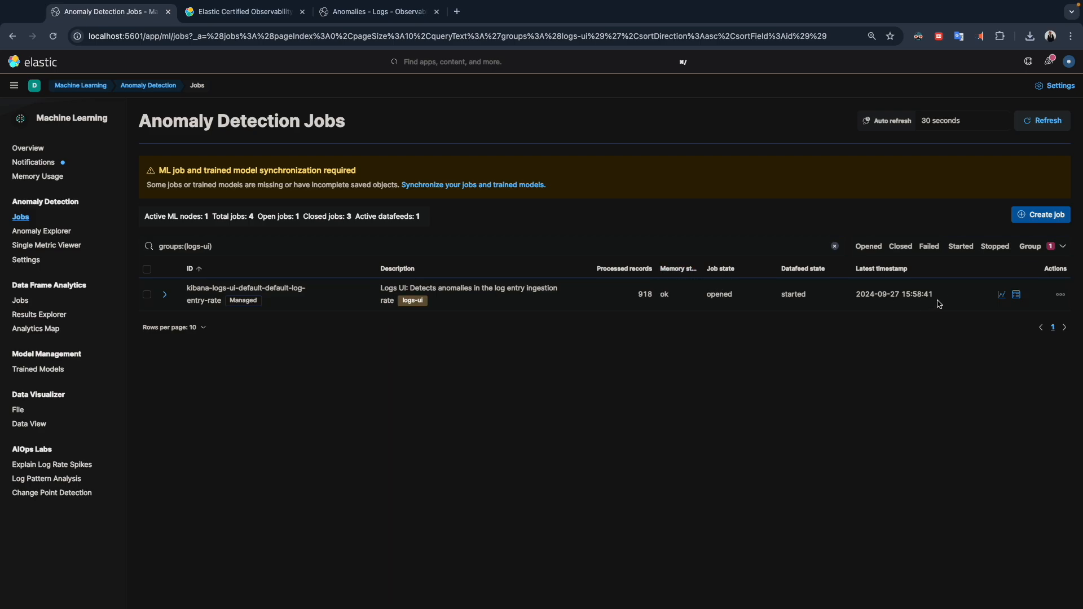
left_click(164, 296)
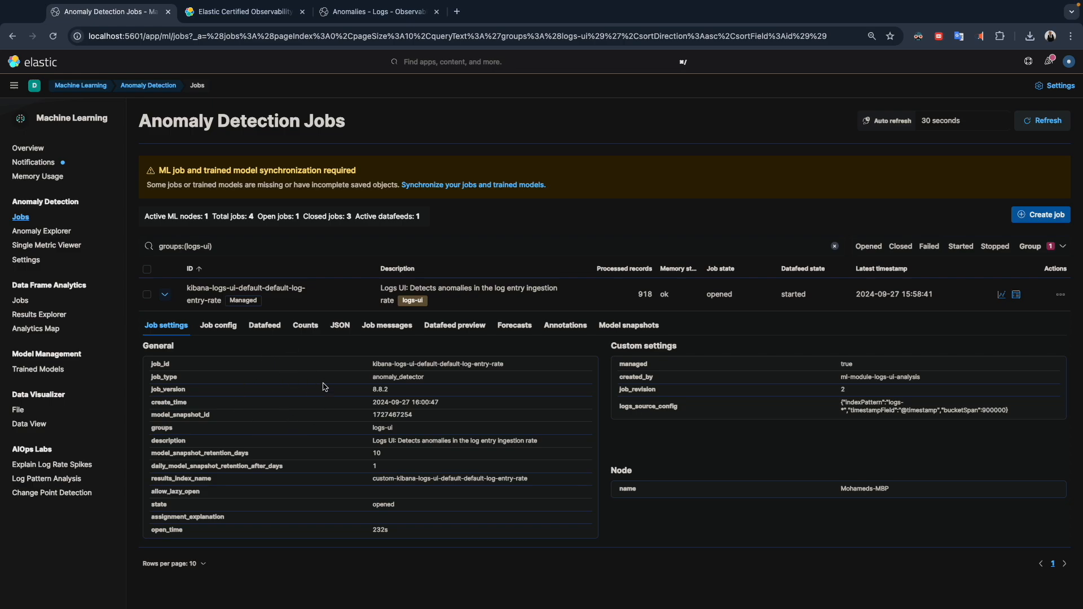
View the log entry rate job in the Single Metric Viewer and examine the details of its September 27th 2024, 15:00 anomaly
left_click(1002, 294)
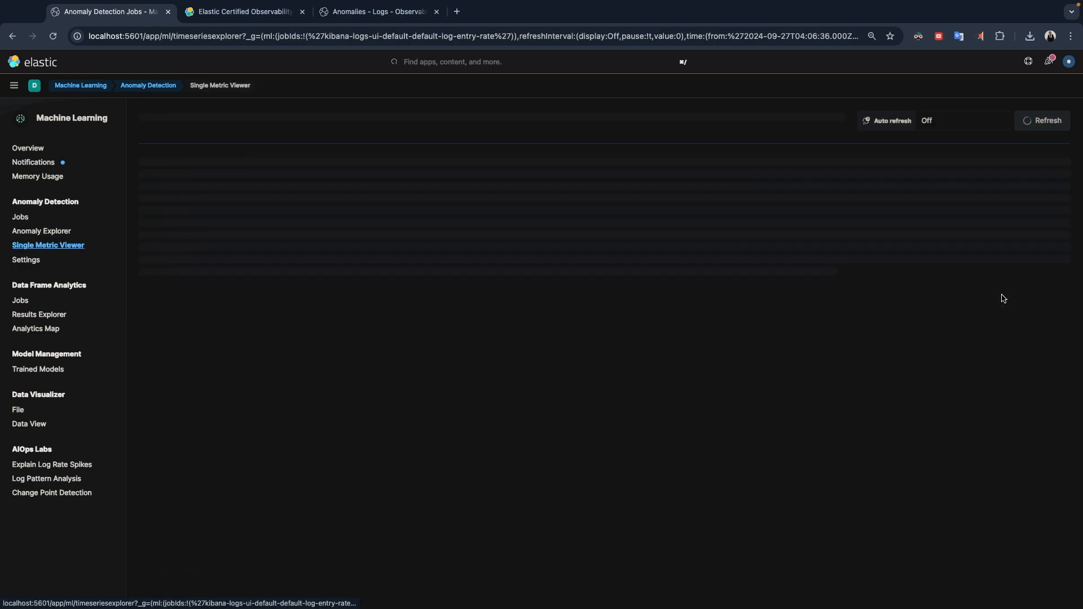
left_click(270, 246)
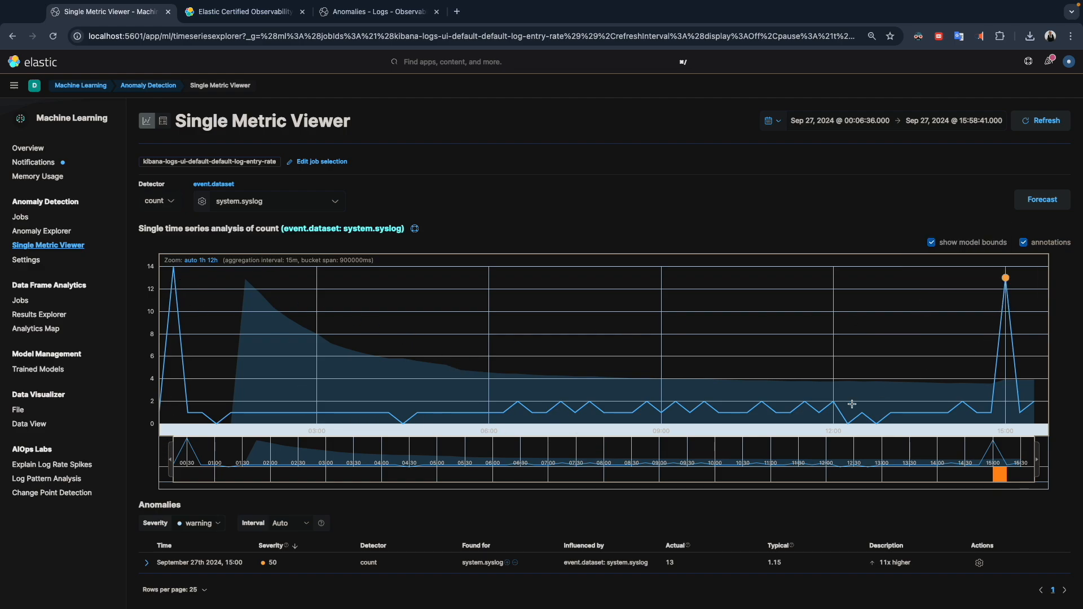
left_click(147, 562)
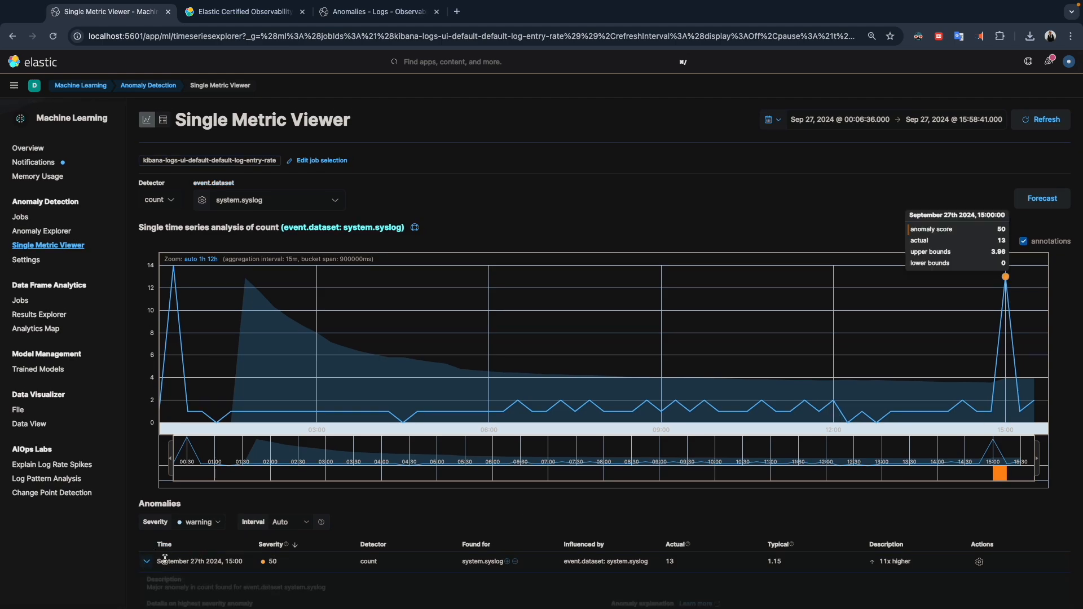
scroll(745, 449, "down", 3)
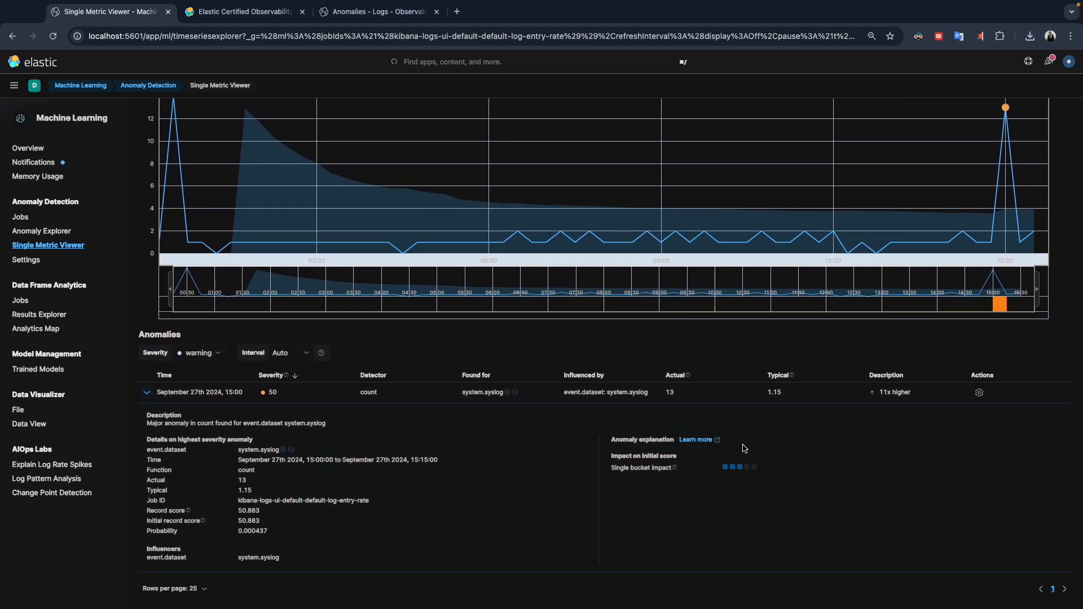
scroll(538, 426, "up", 1)
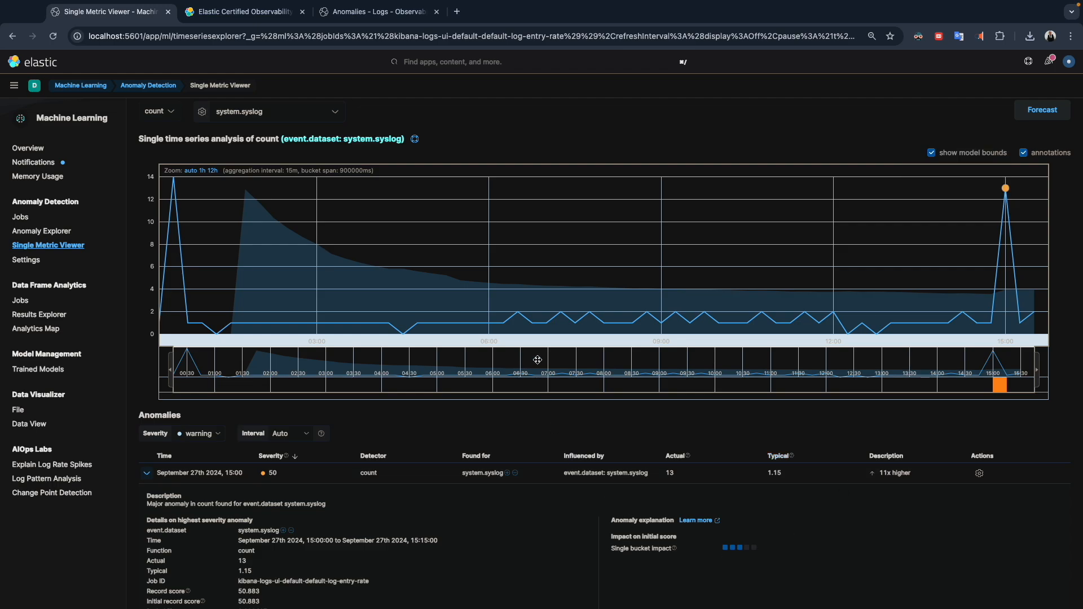
View the log entry rate job's anomalies in the Anomaly Explorer
scroll(541, 294, "up", 3)
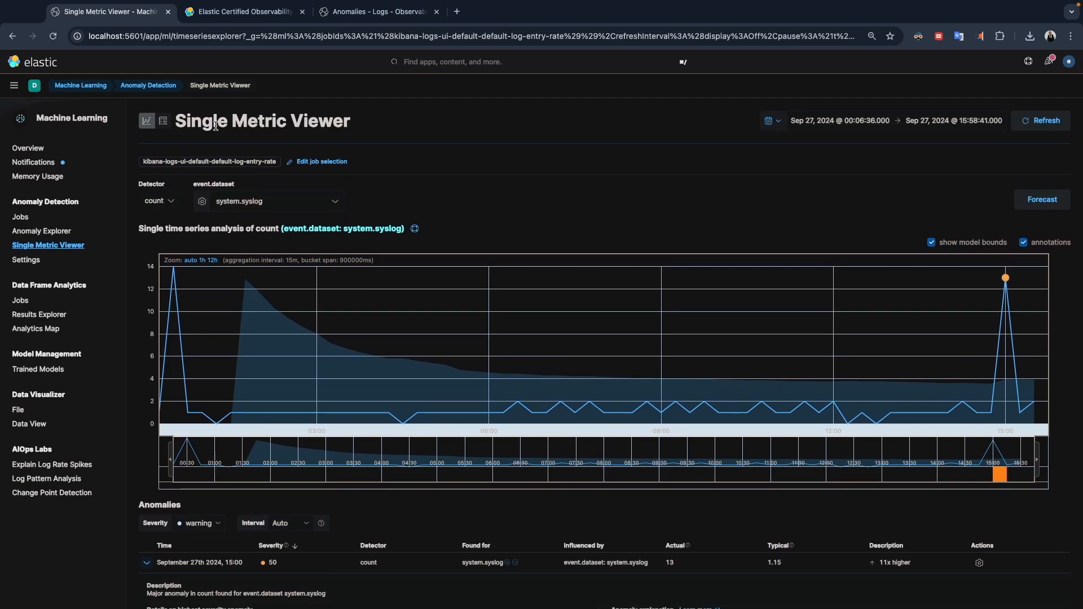
left_click(163, 121)
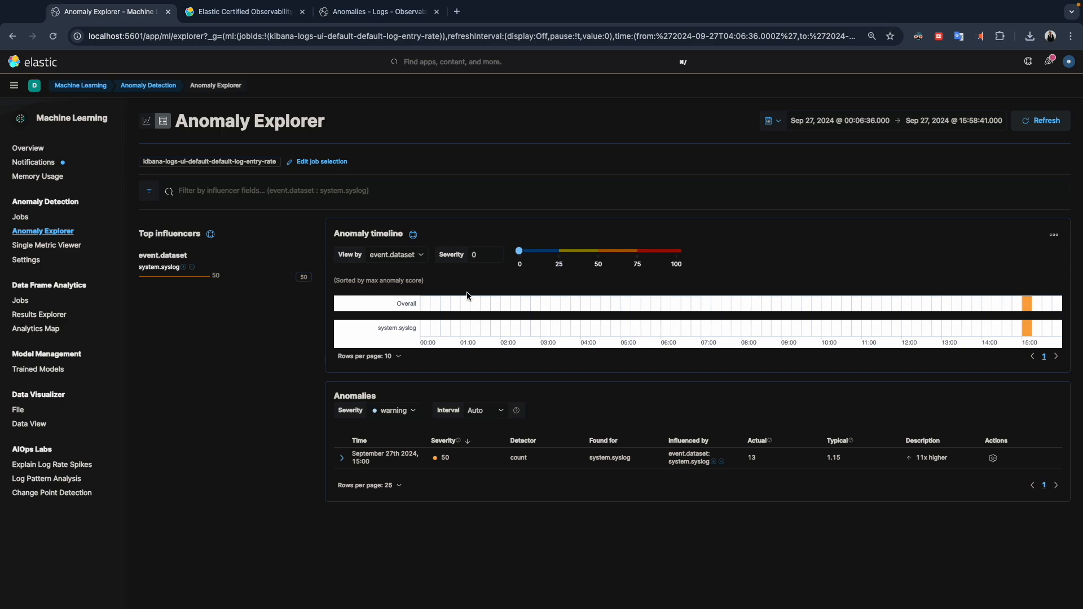
Switch to the Elastic demo environment, open the logs-ui group's jobs from the Machine Learning overview, and examine the log entry categories count job's settings
left_click(385, 18)
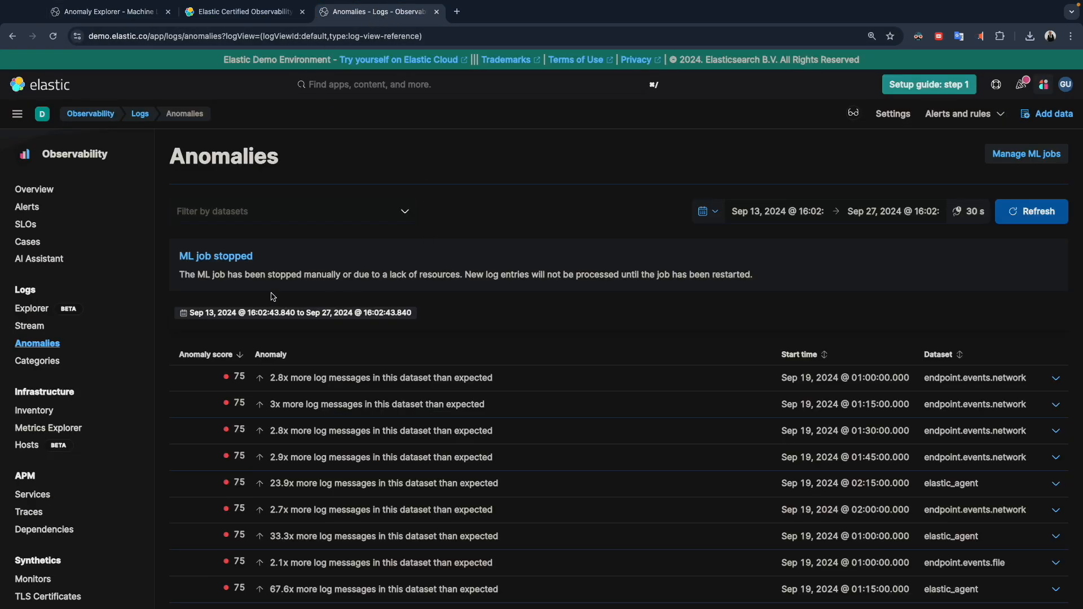
left_click(18, 116)
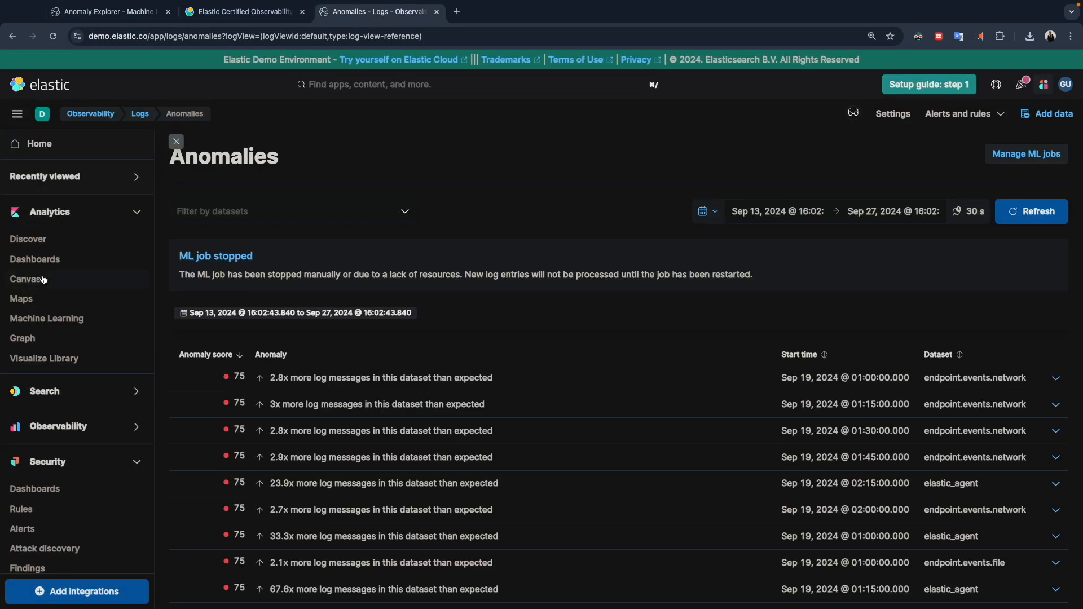
left_click(39, 317)
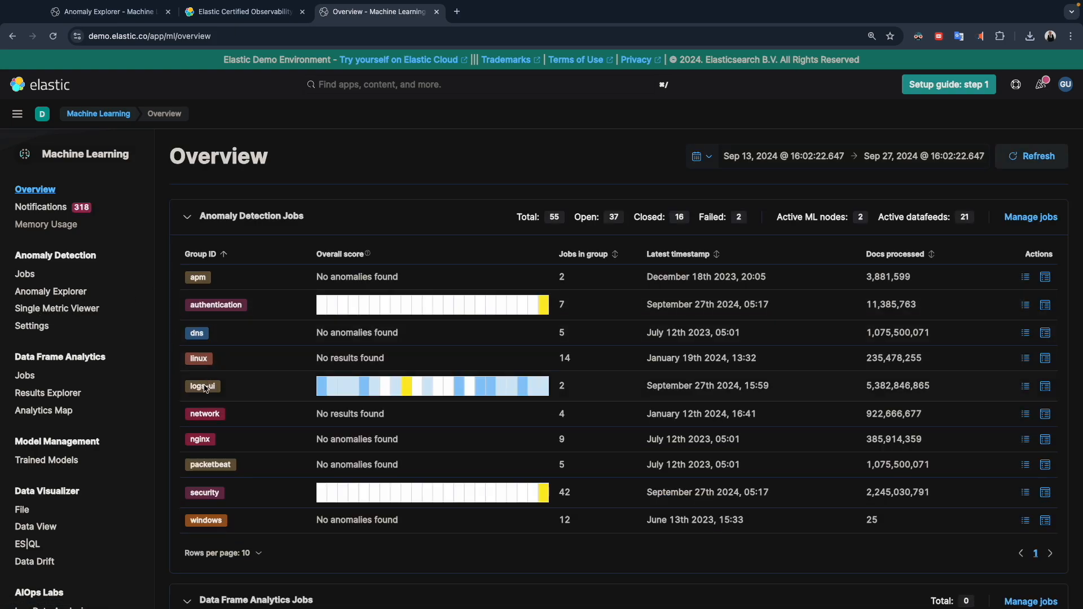
left_click(1025, 386)
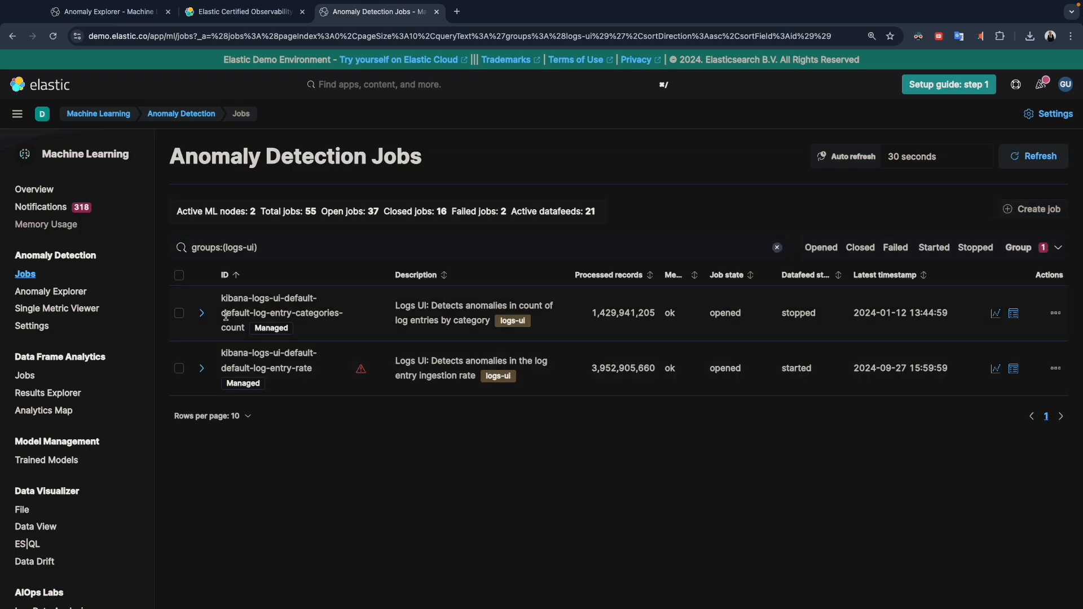
left_click(202, 313)
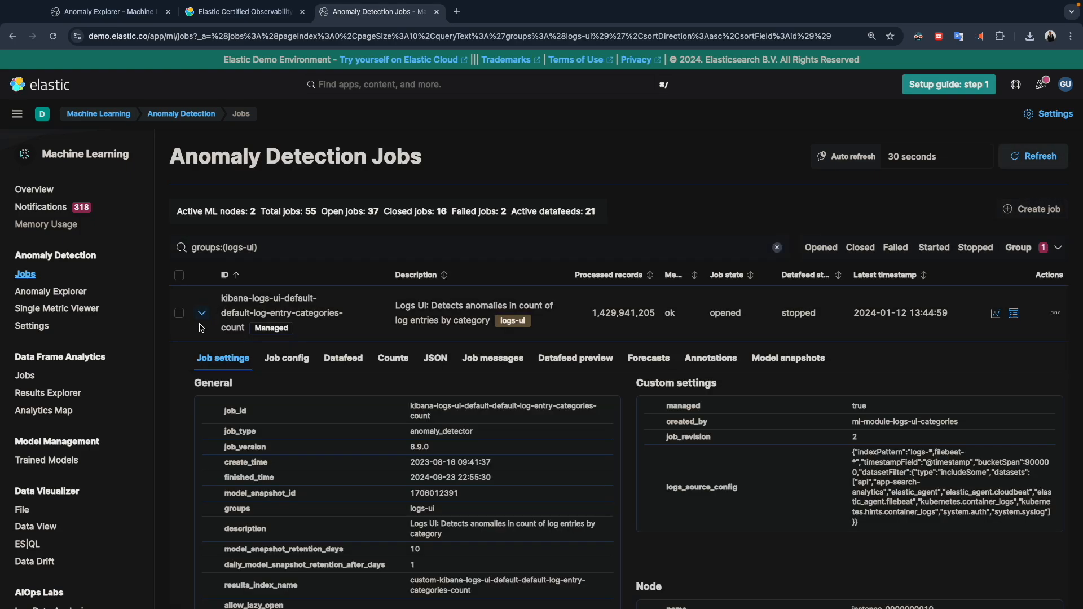
left_click(201, 313)
View the log entry categories count job in the Single Metric Viewer for event.dataset kubernetes.hints.container_logs and mlcategory 86
left_click(996, 313)
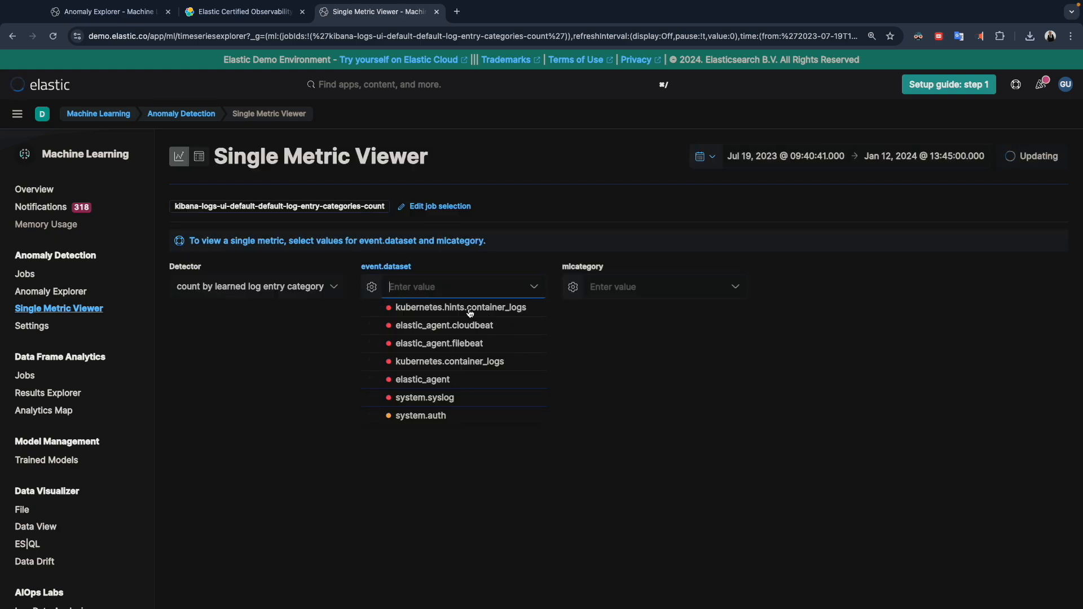
left_click(450, 308)
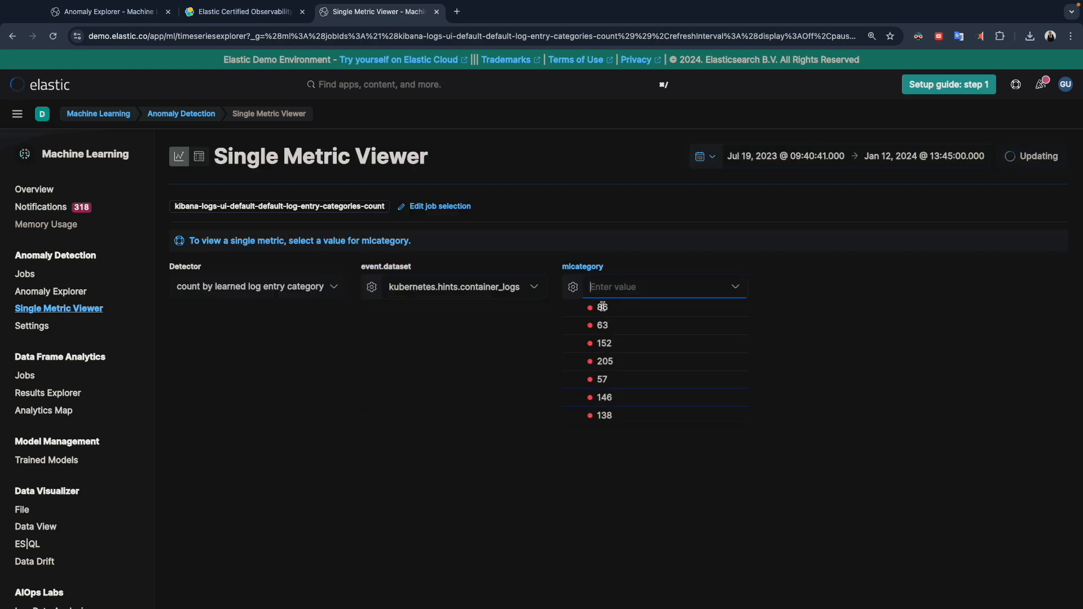
left_click(602, 309)
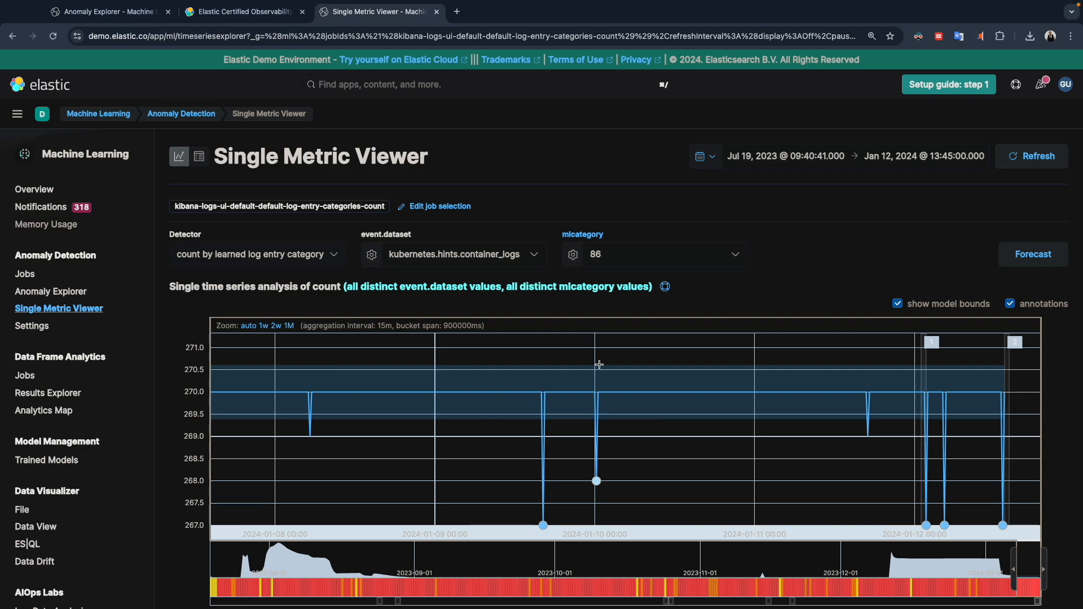
Focus the time series on about August 15 to 21, 2023, and examine the anomalies in that range
scroll(598, 364, "down", 2)
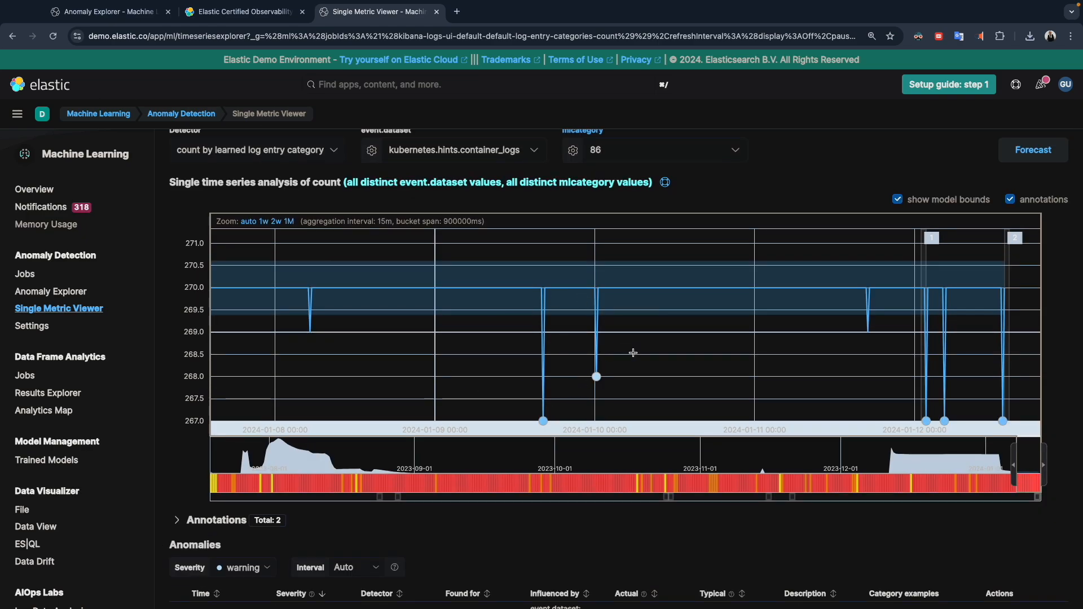
left_click_drag(336, 479, 366, 479)
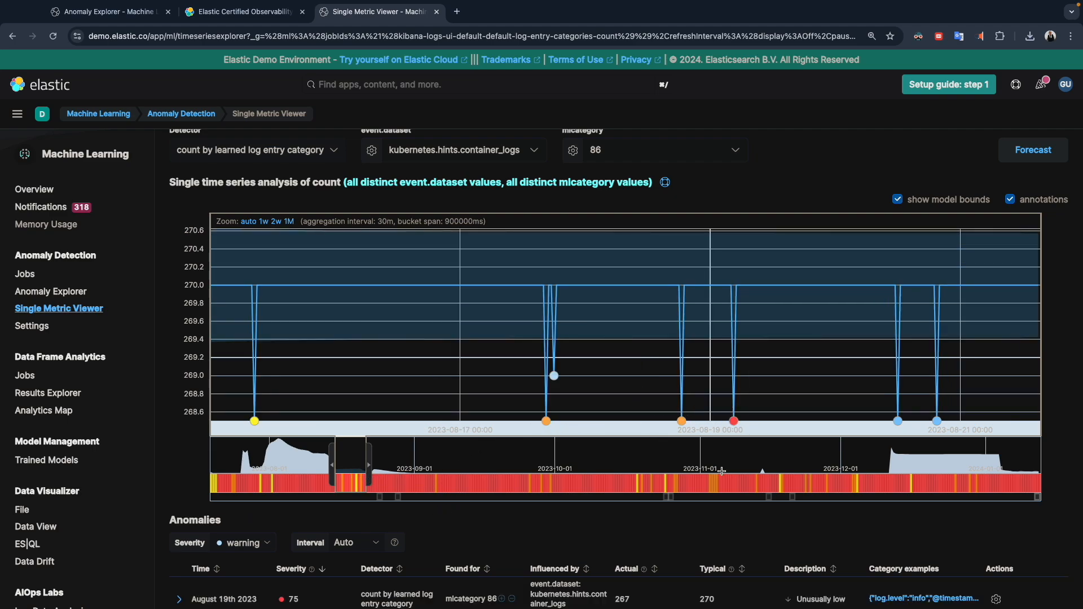
scroll(713, 466, "down", 3)
scroll(369, 367, "up", 5)
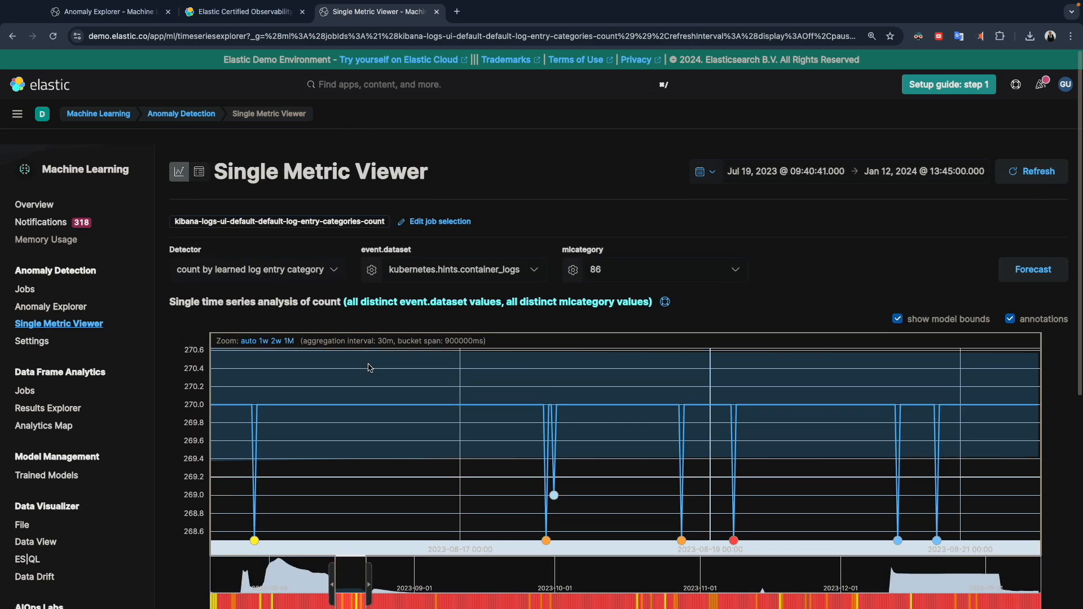
scroll(370, 368, "down", 1)
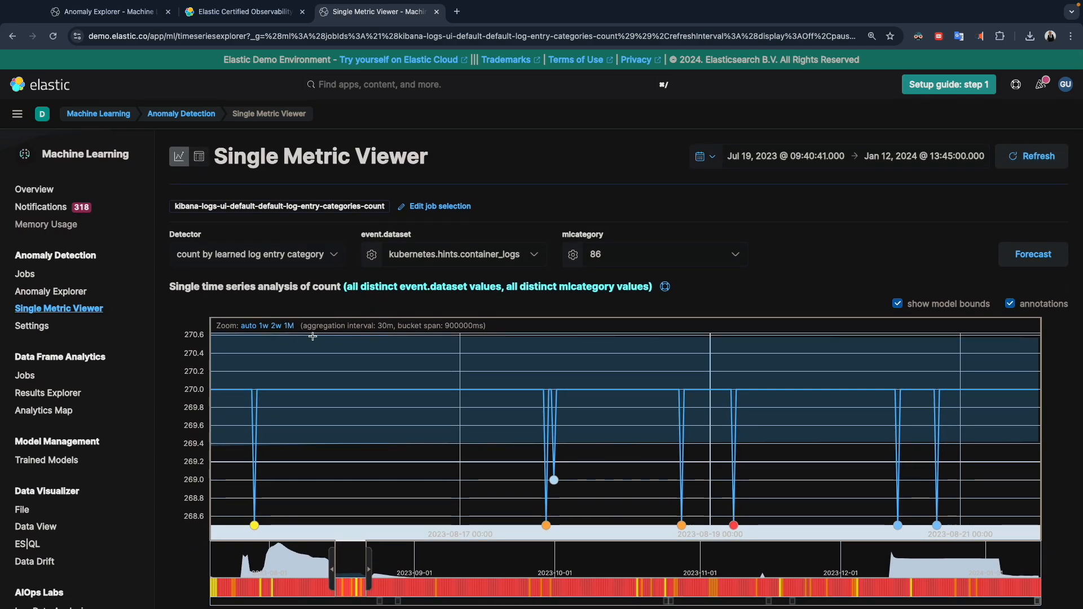
View the log entry categories count job in the Anomaly Explorer and examine its timeline, top influencers and anomalies table
left_click(199, 157)
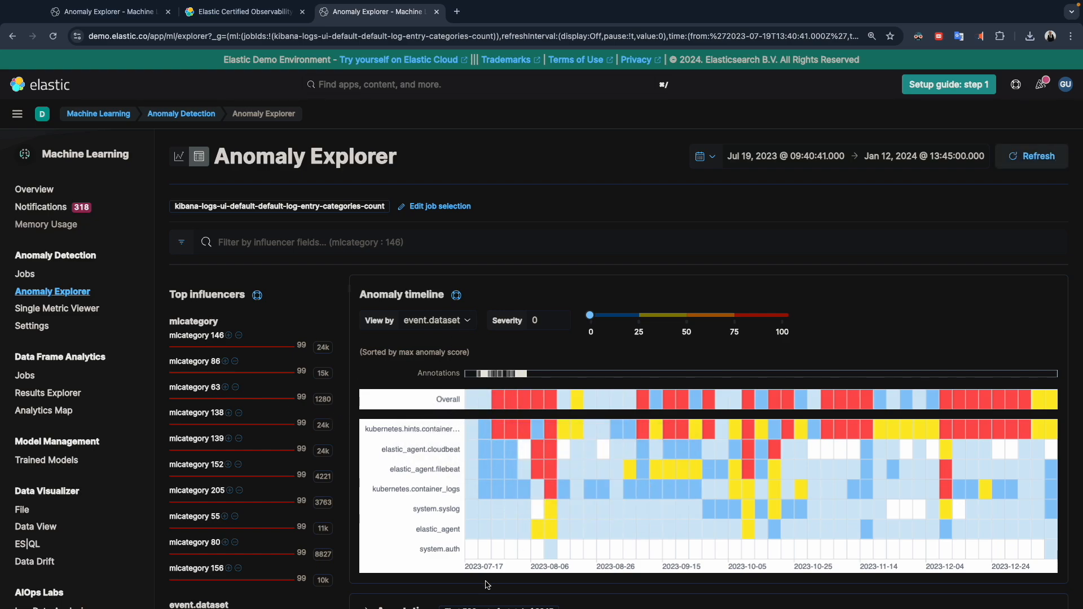
scroll(463, 517, "down", 4)
scroll(463, 522, "down", 2)
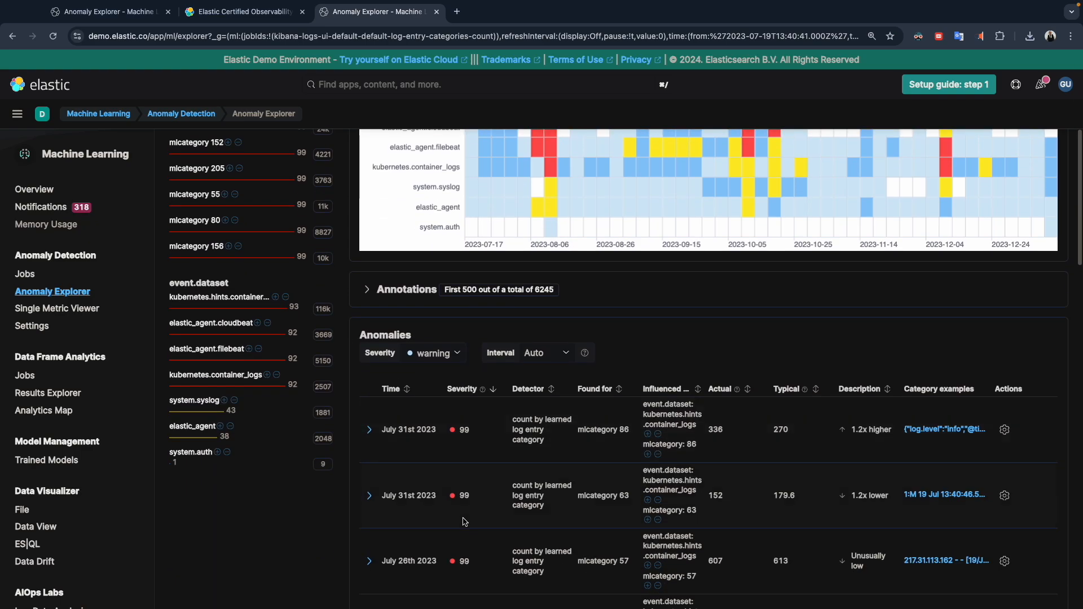